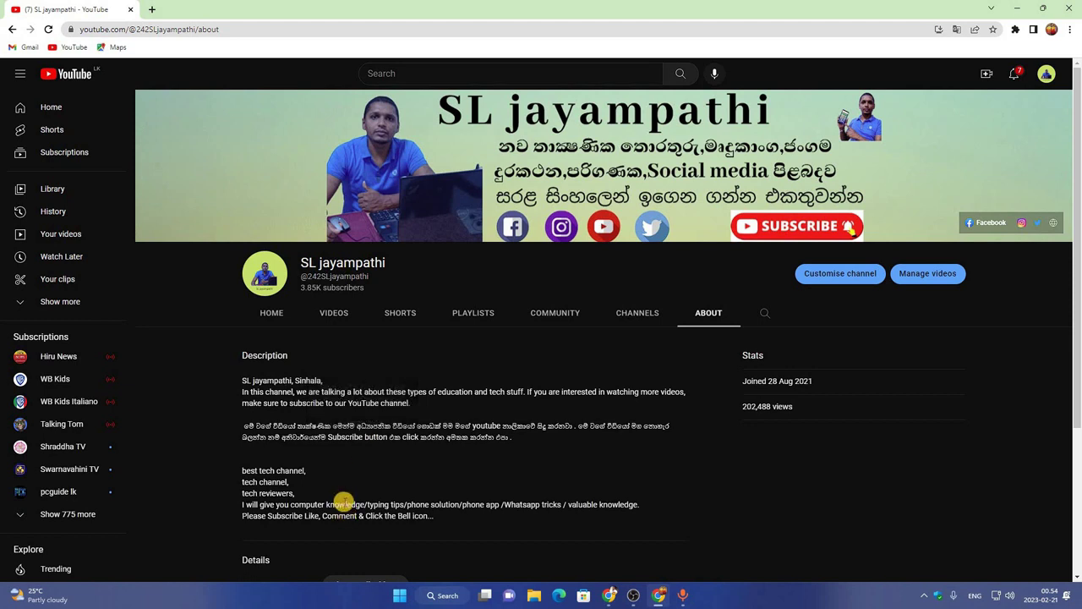
- Scroll the Bank of Ceylon International page to its remittance notices and deposit accounts
scroll(343, 501, "down", 3)
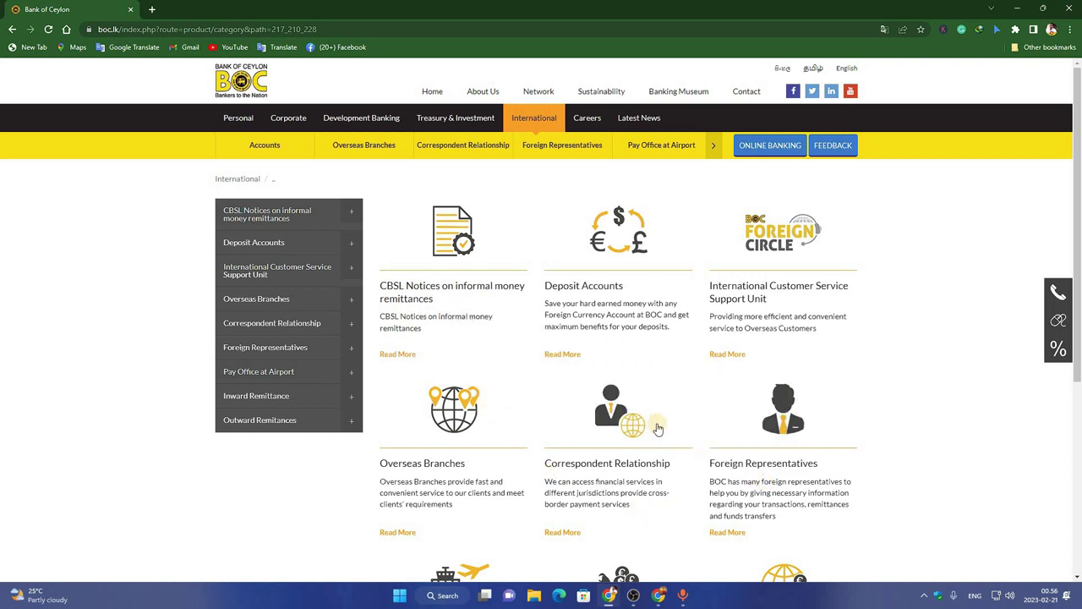
- Scroll the Bank of Ceylon International page down to Pay Office at Airport and remittance services
scroll(656, 430, "down", 4)
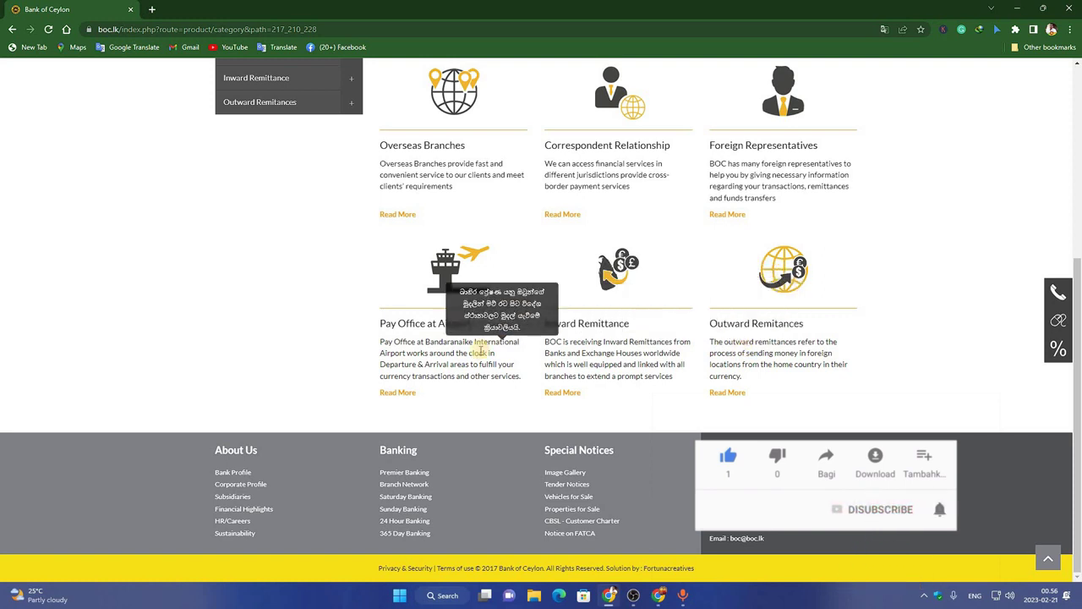
- In a new tab, rerun the 'best android screen mirroring app usb' search and open the Tenorshare article
left_click(152, 8)
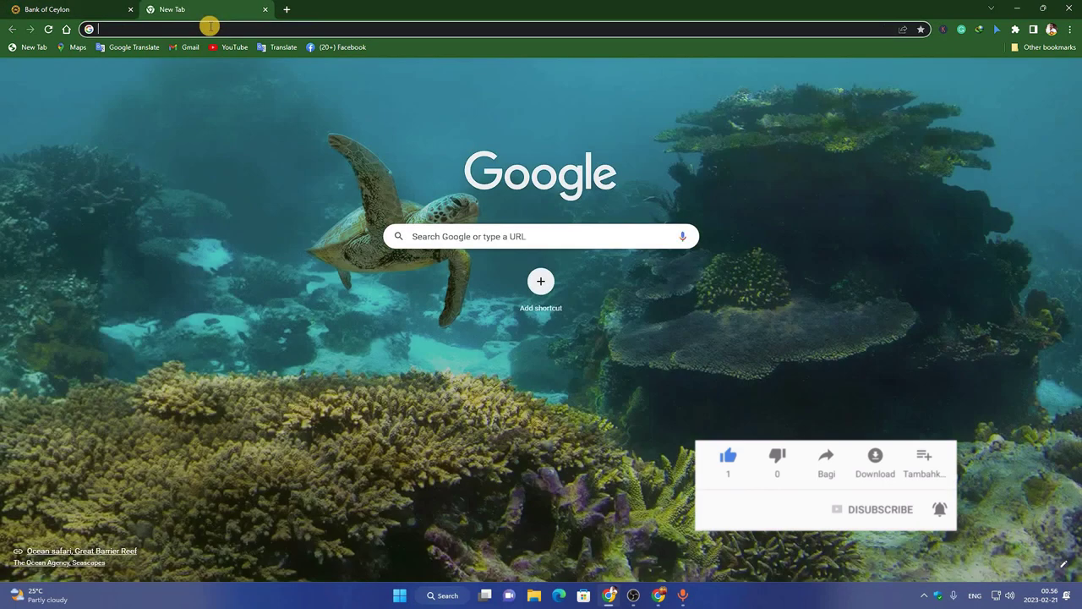
left_click(208, 27)
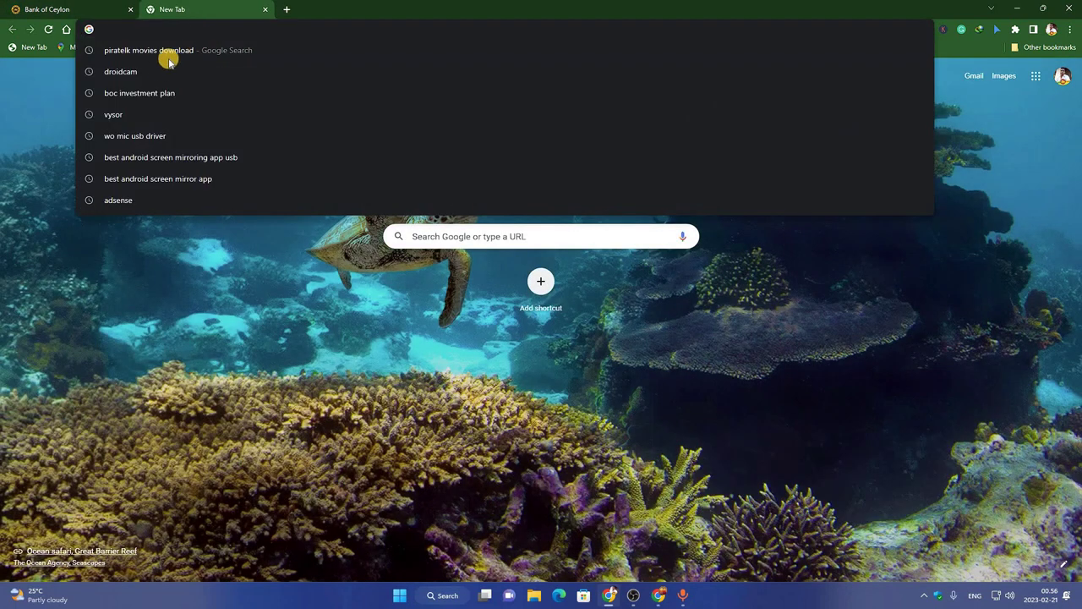
left_click(175, 161)
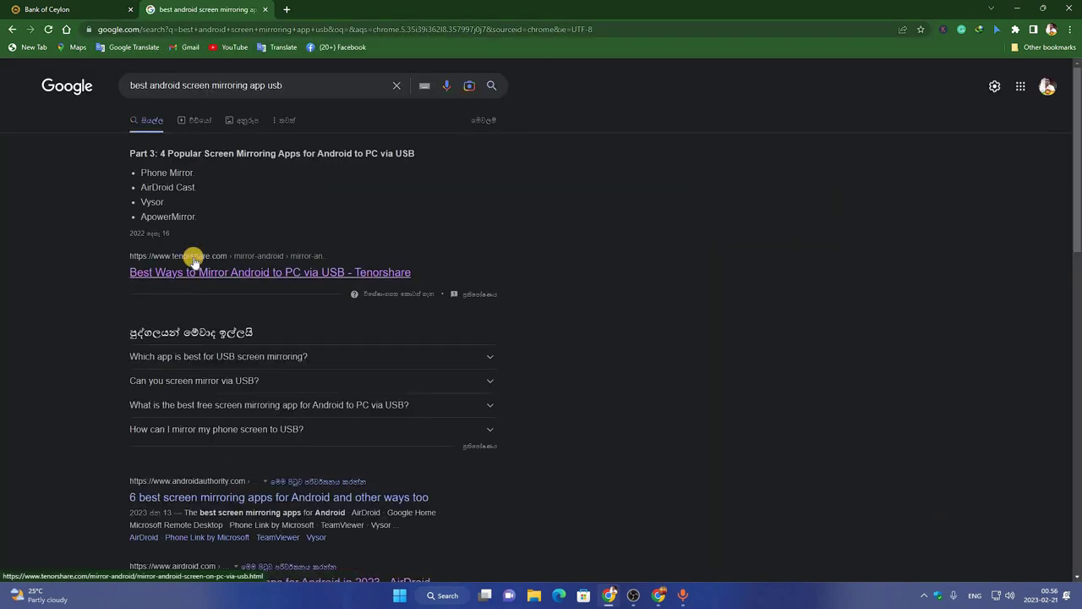
mouse_move(246, 270)
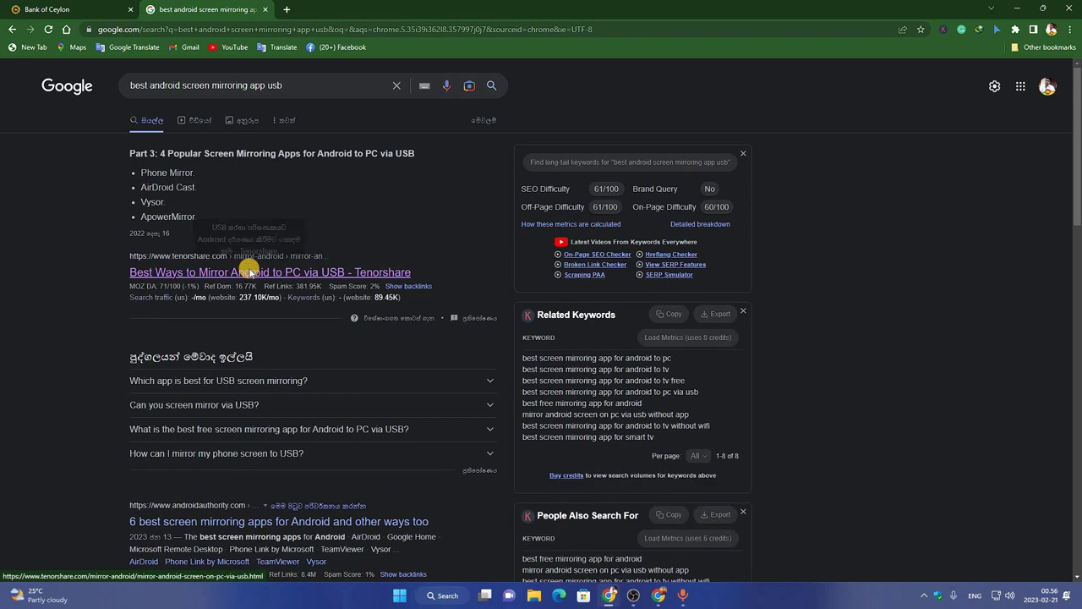
left_click(253, 272)
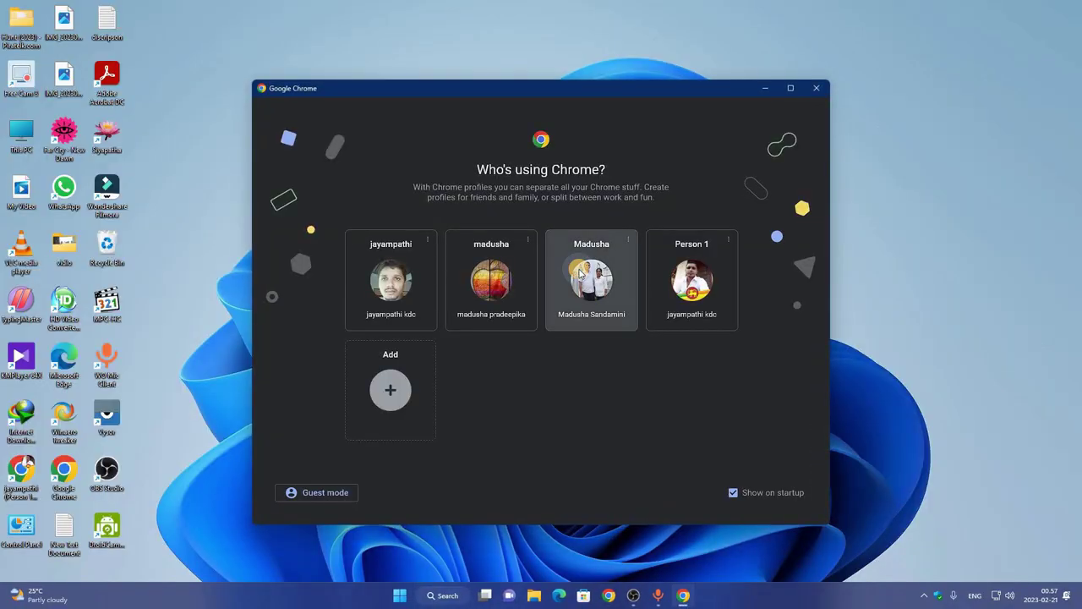
- Open Chrome with a profile, maximized, and reach the Chrome Web Store through Manage extensions
left_click(580, 273)
left_click(683, 17)
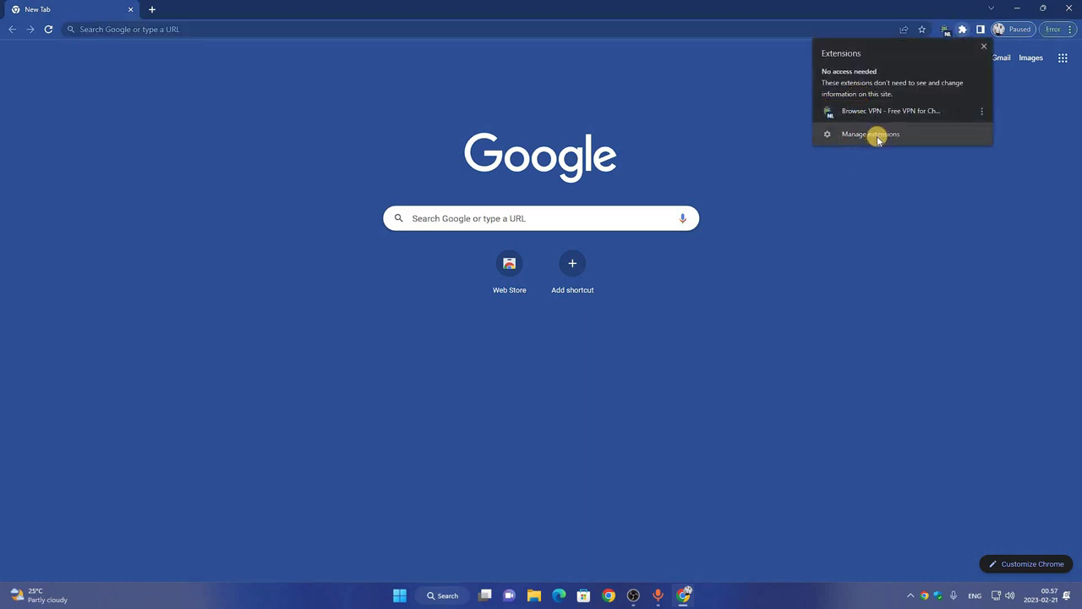
left_click(952, 32)
left_click(963, 29)
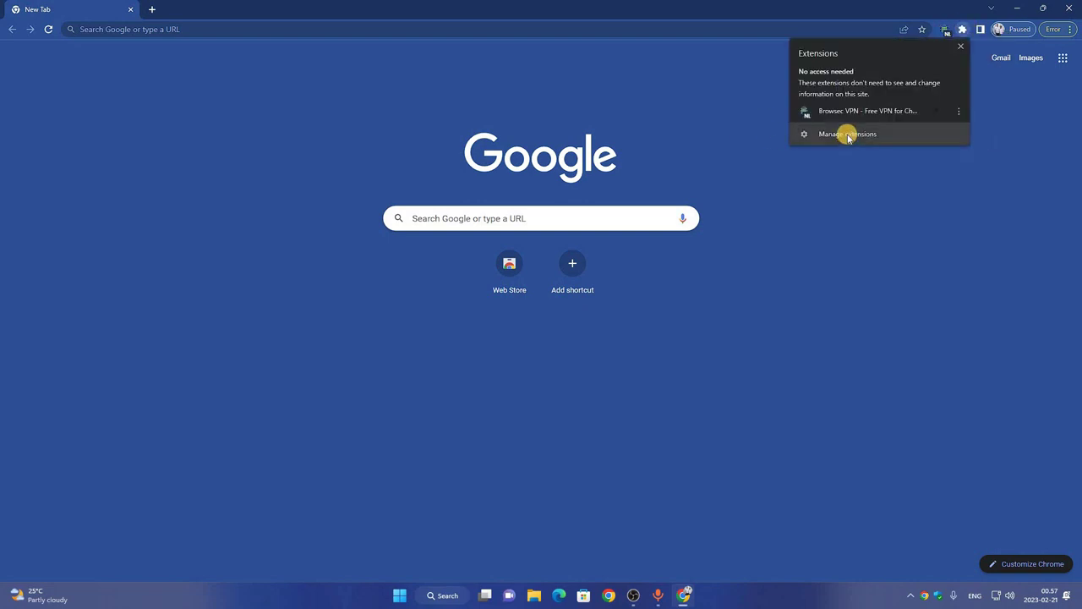
left_click(848, 134)
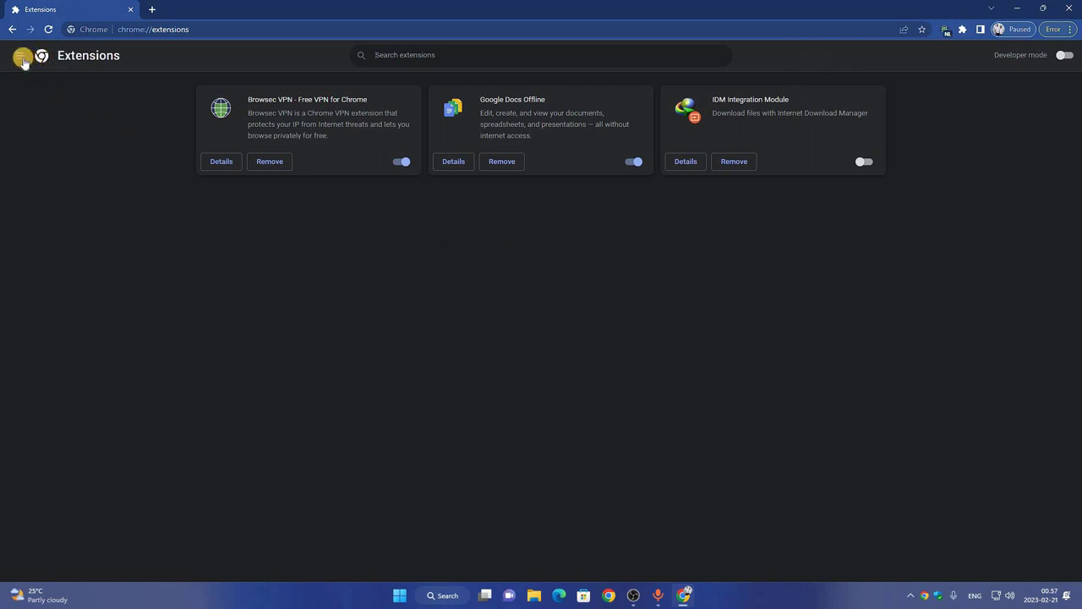
left_click(22, 58)
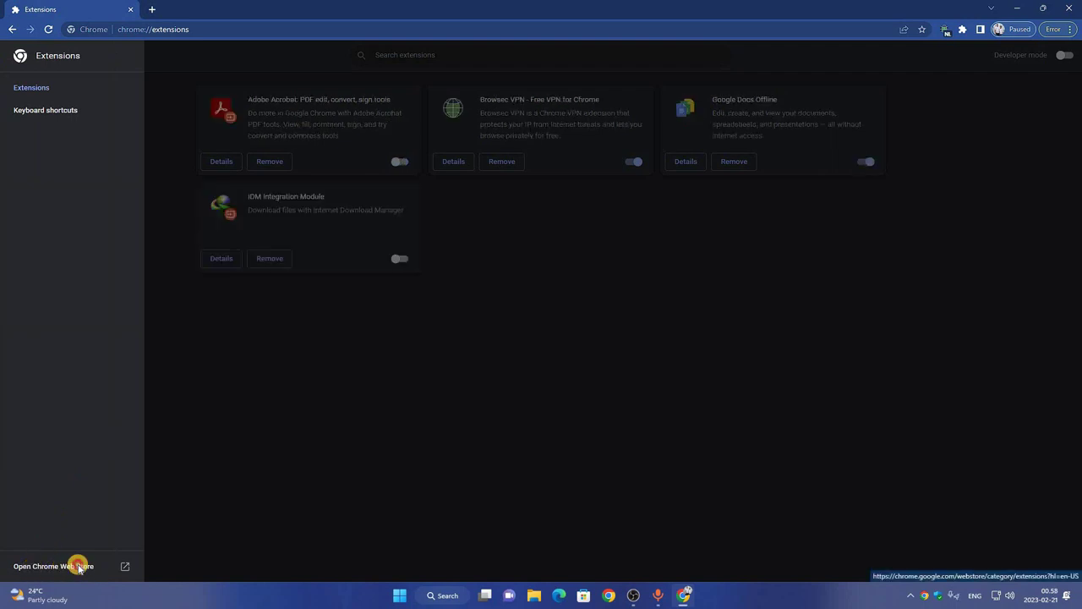
left_click(78, 566)
type("Mouse Tooltip Translator")
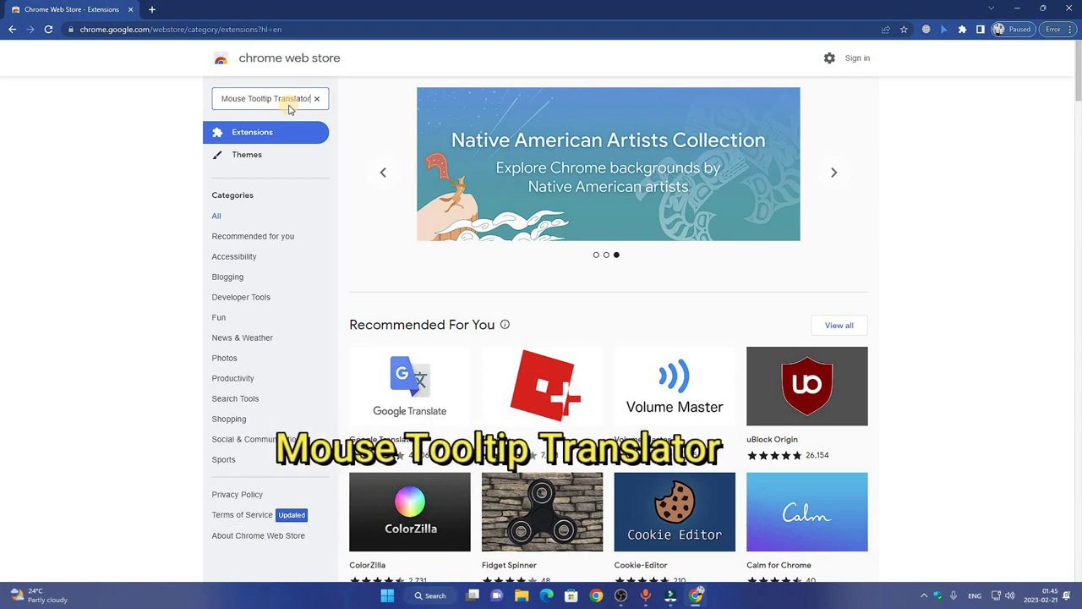
- Search the store and add Mouse Tooltip Translator to Chrome, confirming Add extension
key("Return")
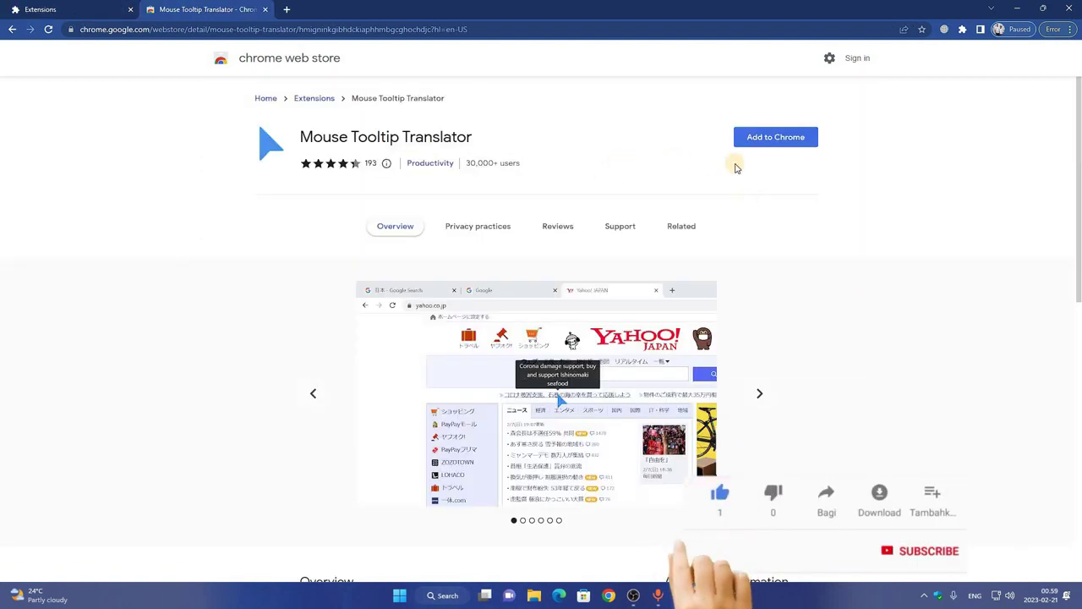
left_click(778, 144)
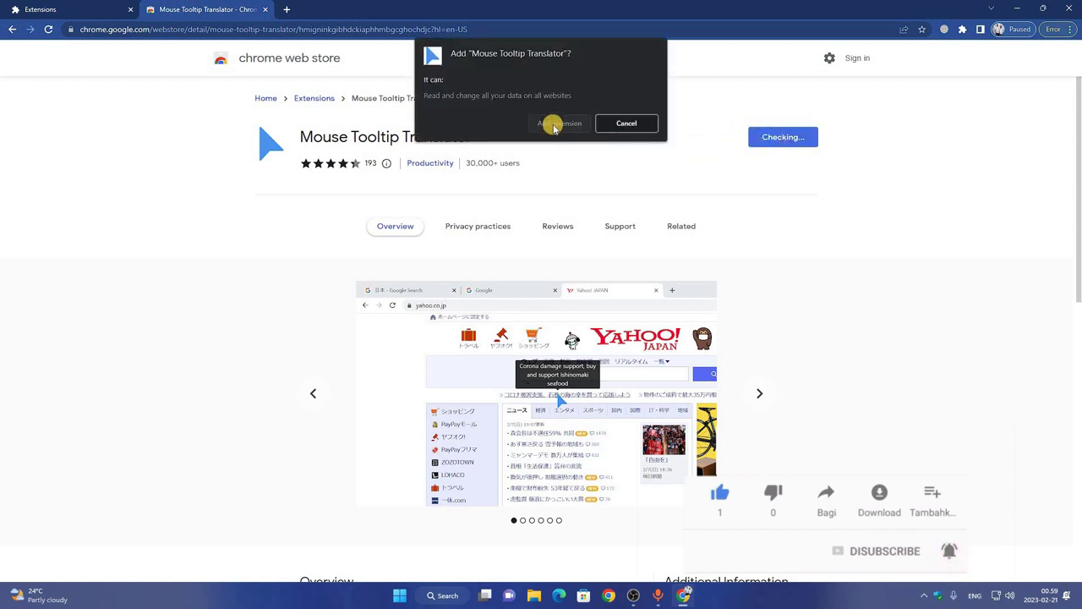
left_click(558, 123)
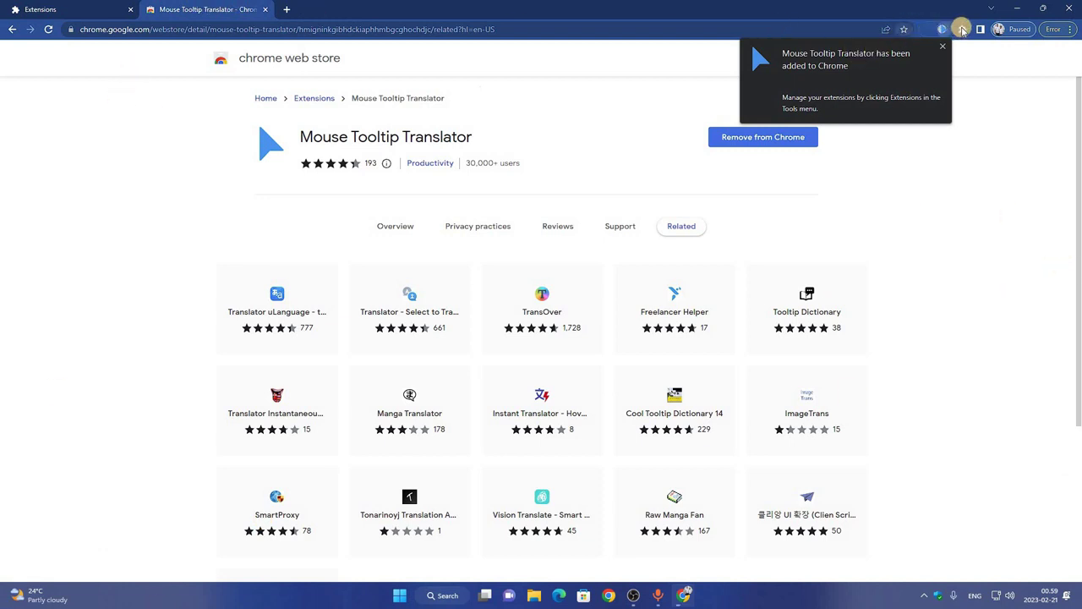
- Pin Mouse Tooltip Translator to the toolbar and open its popup from the toolbar icon
left_click(961, 29)
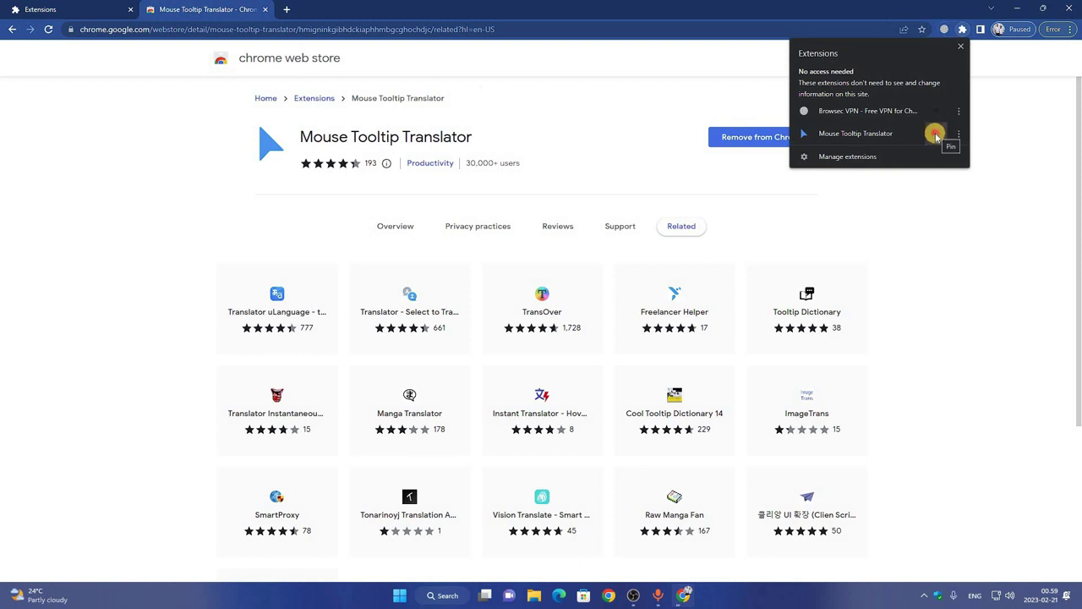
left_click(936, 134)
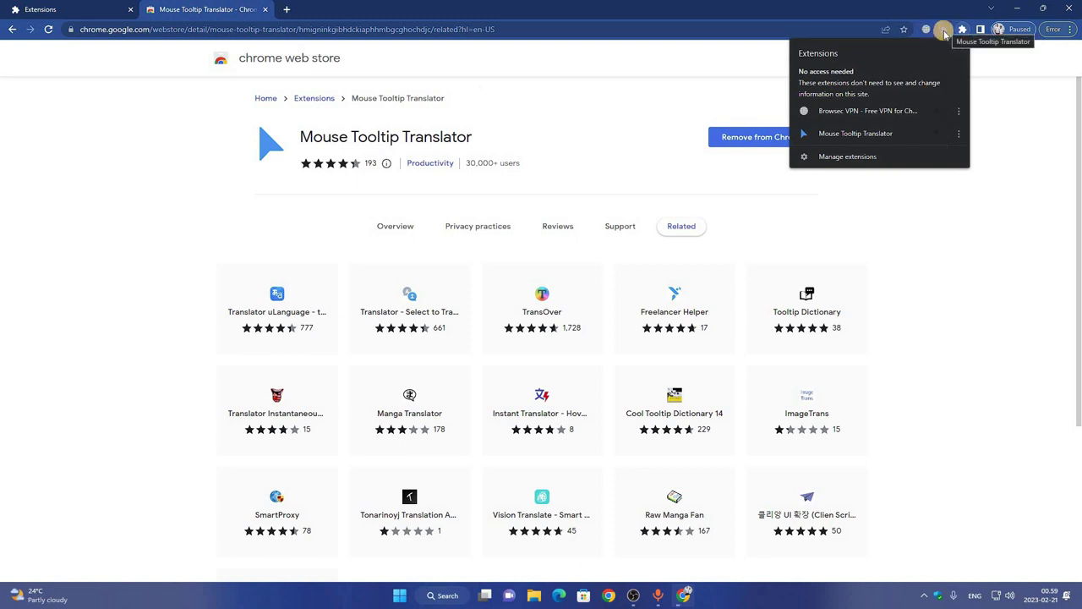
left_click(945, 31)
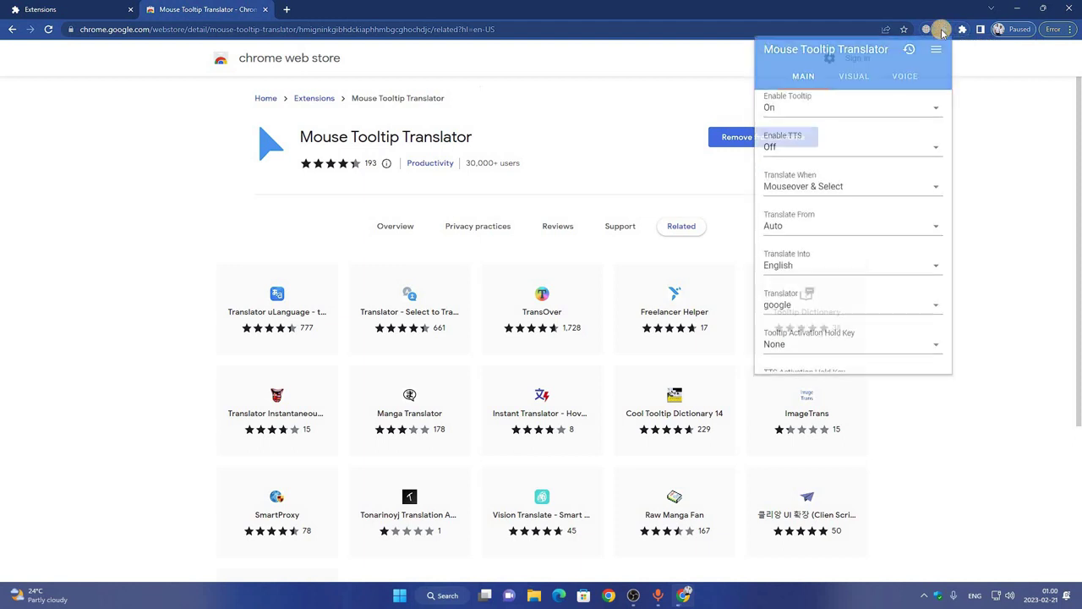
right_click(944, 30)
left_click(945, 31)
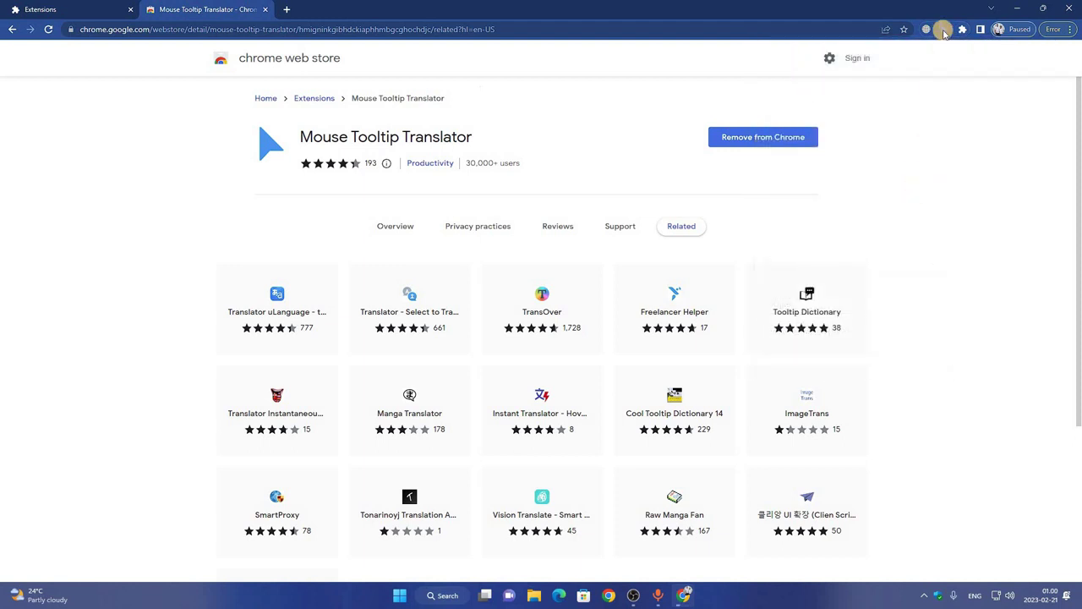
left_click(943, 30)
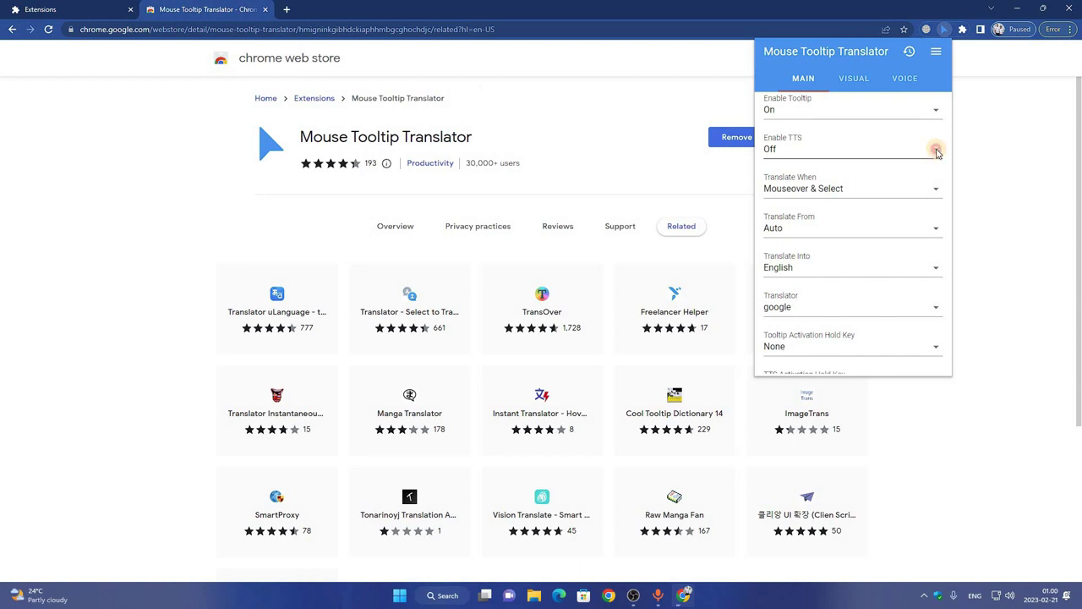
- Turn text-to-speech on and keep translation triggered on Mouseover & Select
left_click(781, 160)
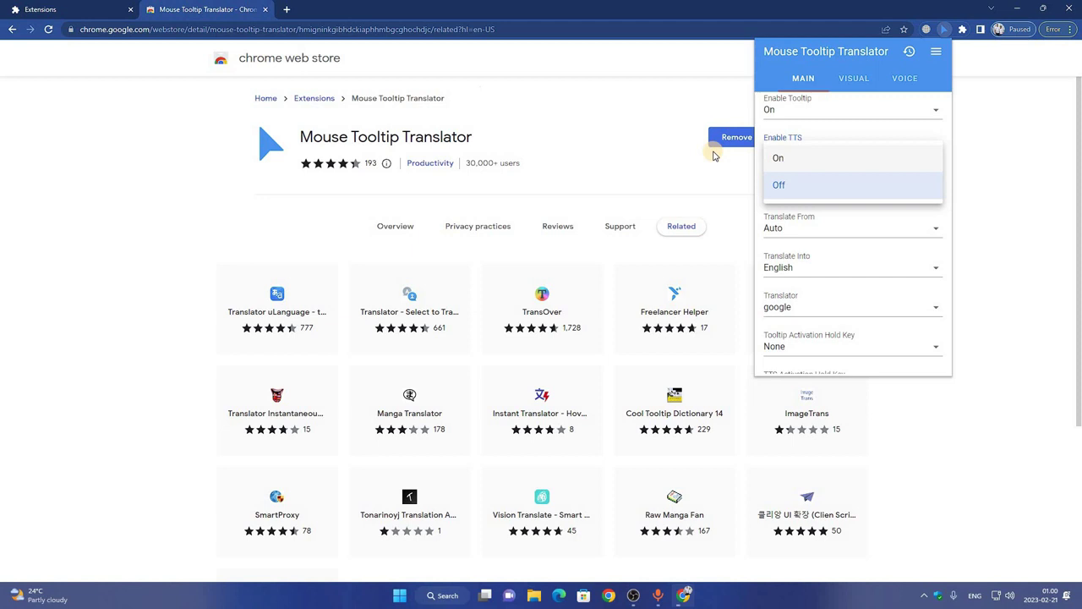
left_click(778, 156)
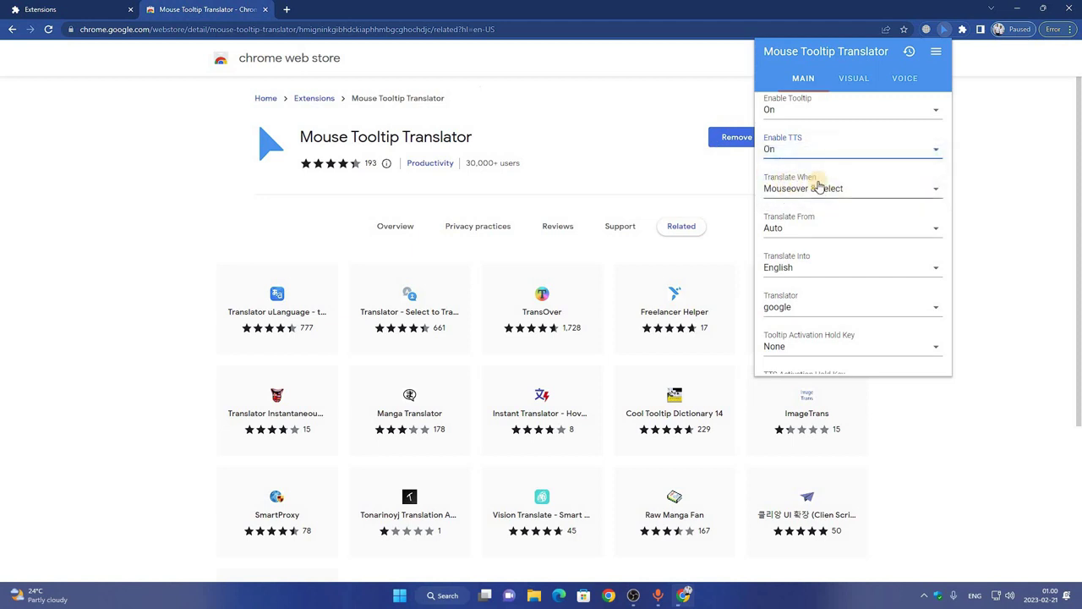
left_click(931, 193)
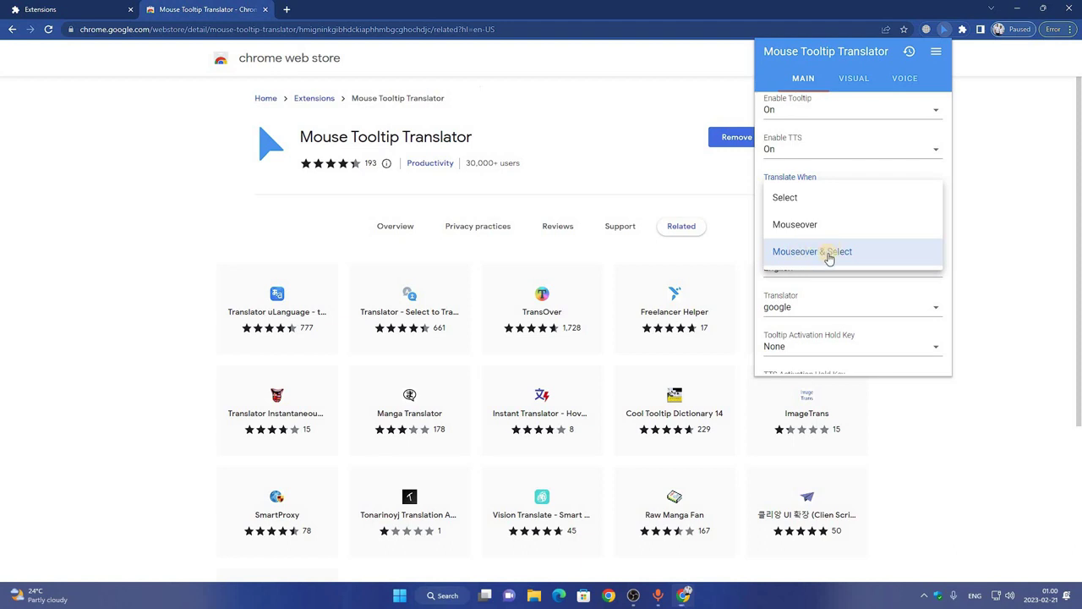
left_click(829, 254)
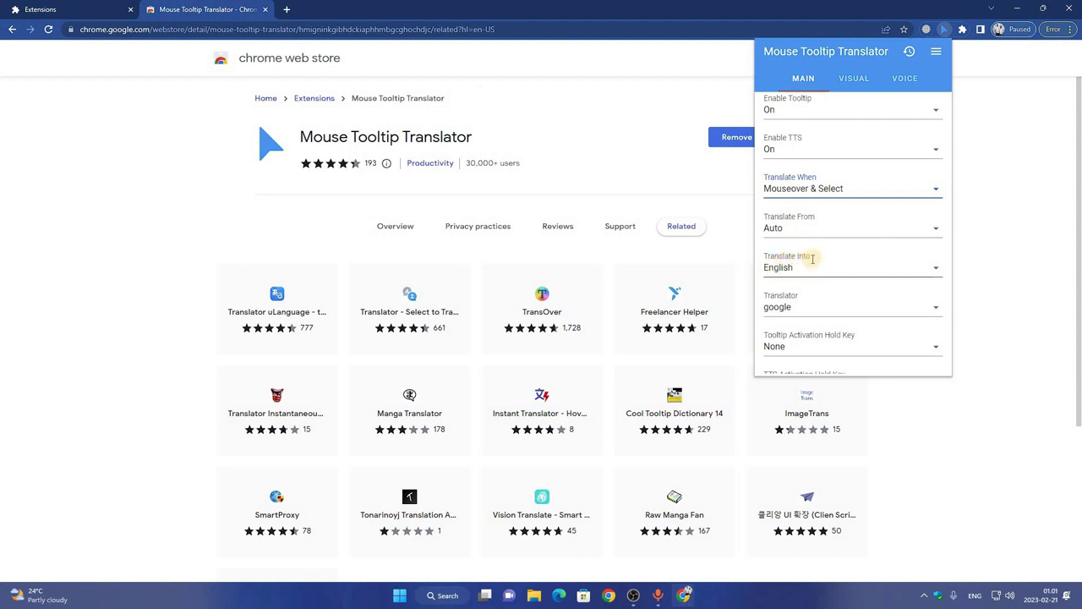
- Set Translate Into to Sinhala and scroll through the remaining MAIN options
left_click(936, 271)
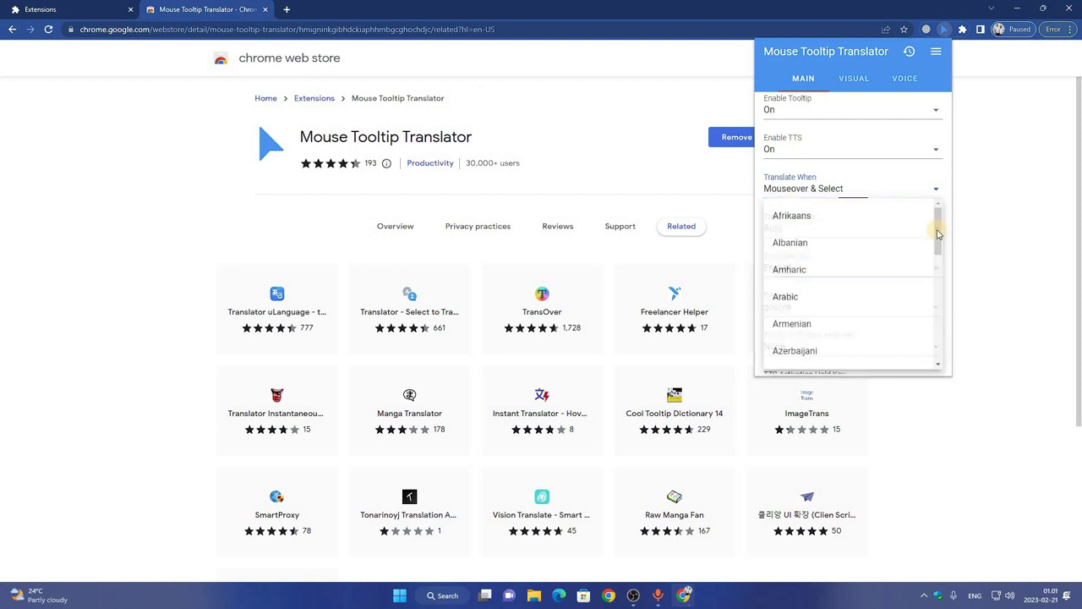
mouse_move(936, 226)
left_mouse_down()
mouse_move(948, 352)
mouse_move(922, 500)
mouse_move(894, 433)
left_mouse_up()
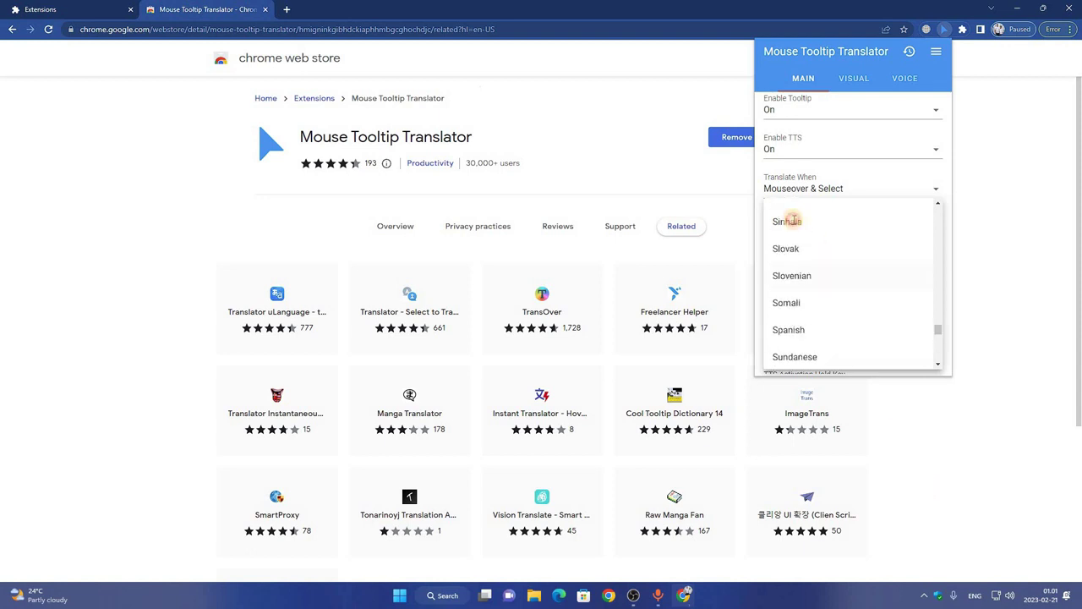
left_click(936, 158)
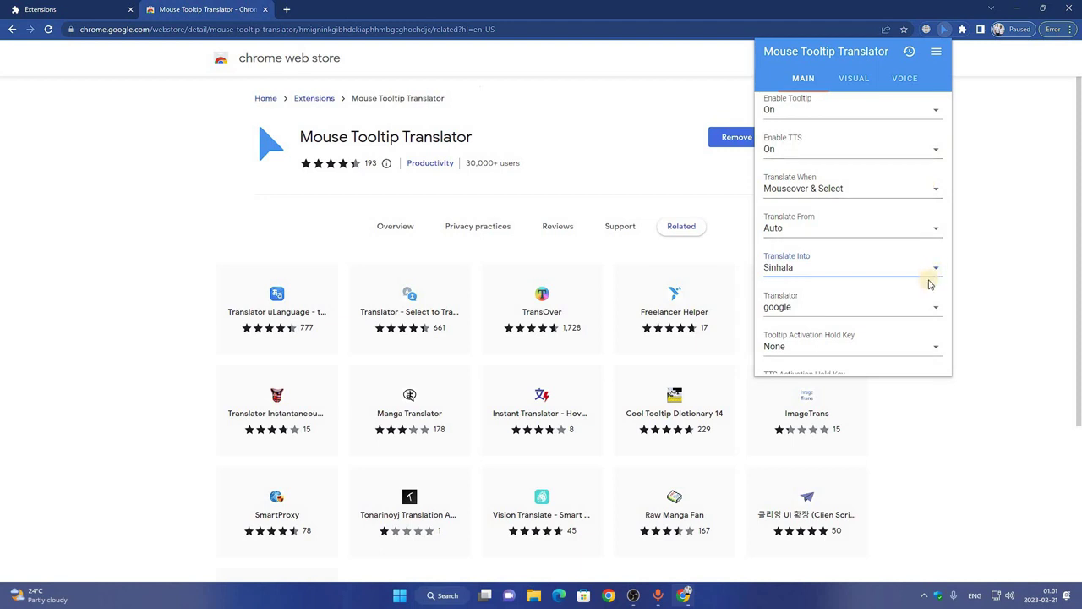
scroll(929, 284, "down", 3)
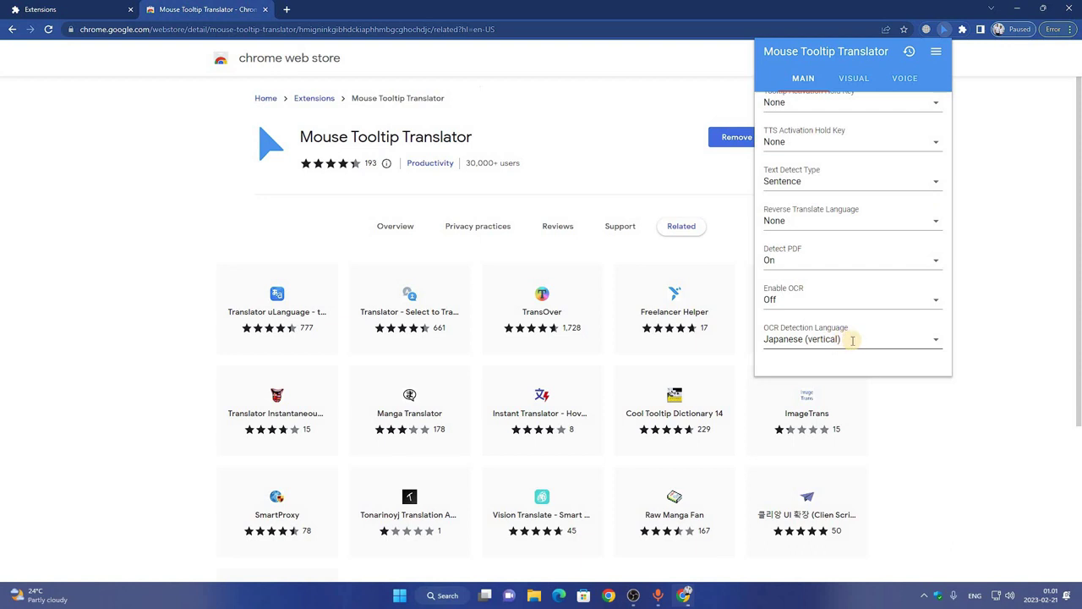
scroll(835, 296, "down", 1)
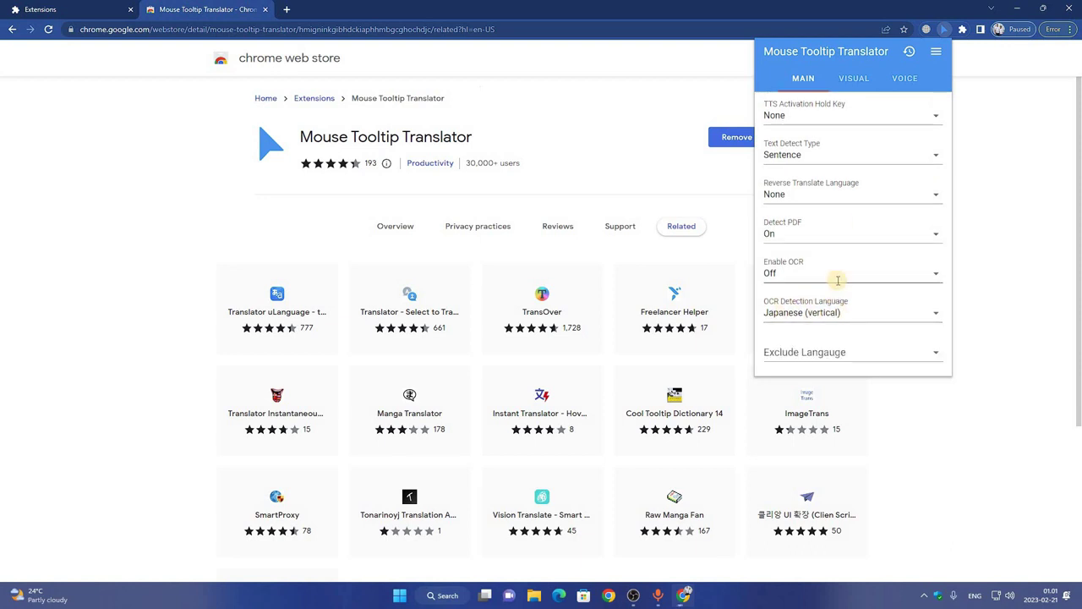
scroll(862, 78, "up", 3)
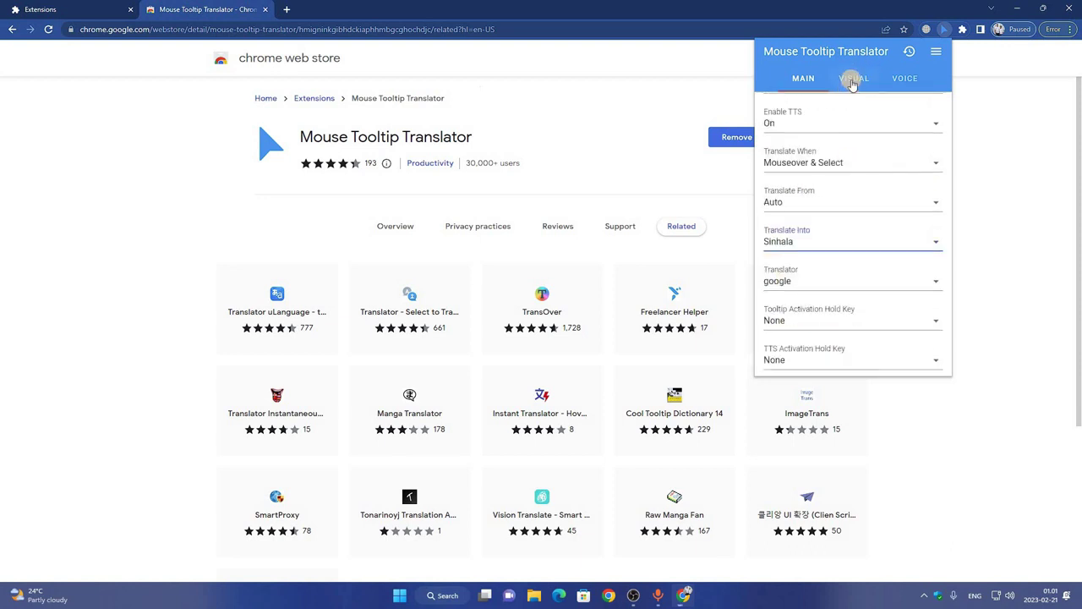
- Review the VISUAL tooltip settings, then view VOICE settings with TTS speed and volume 1.0
left_click(854, 82)
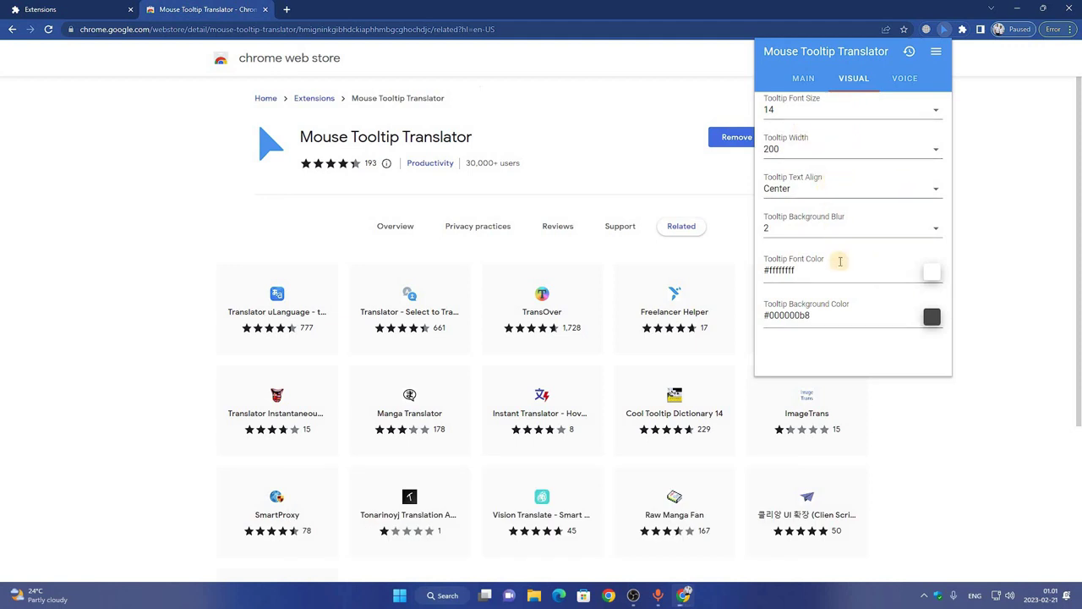
left_click(903, 77)
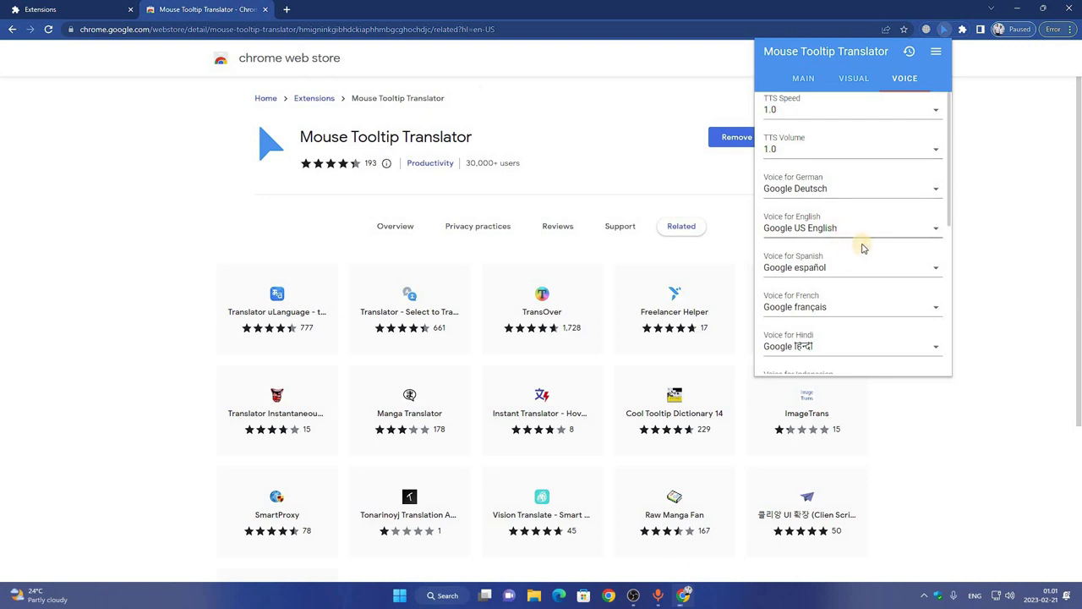
- Keep Google Deutsch for German and set the English voice to Google UK English Male
left_click(937, 189)
left_click(937, 189)
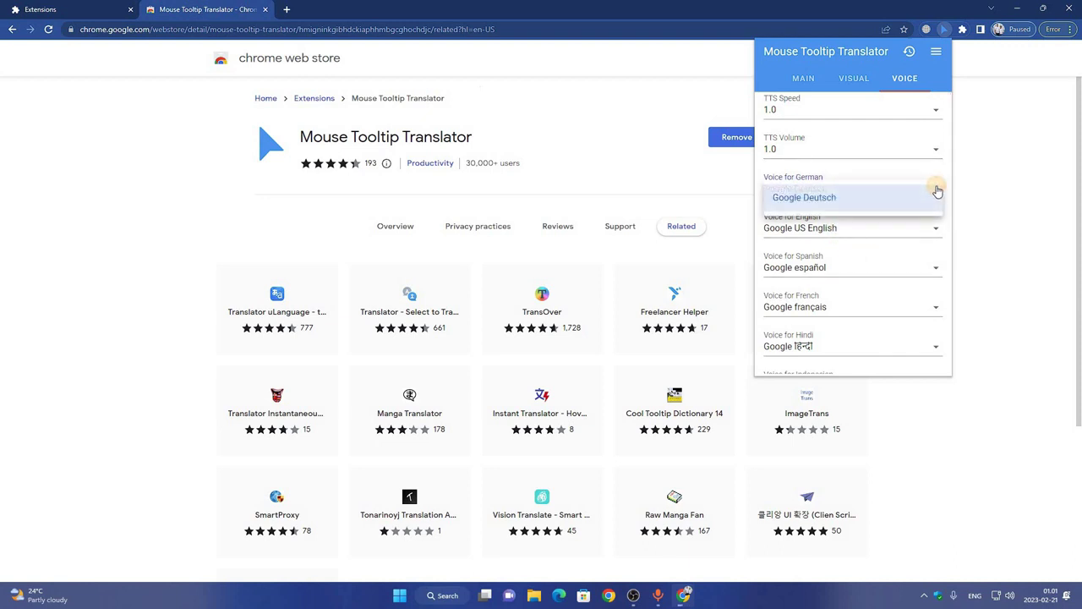
left_click(936, 193)
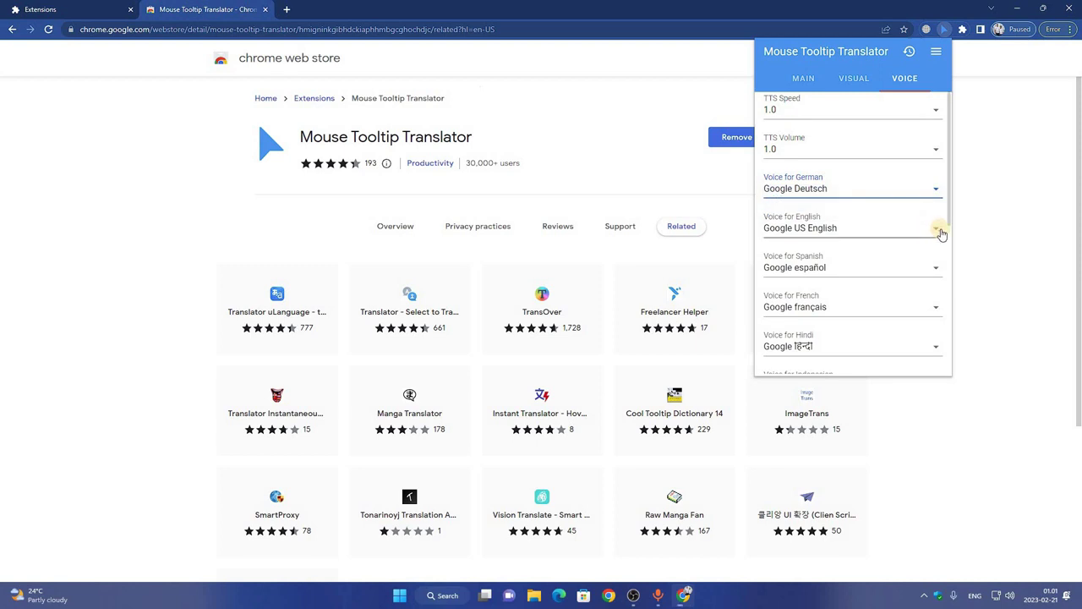
left_click(937, 228)
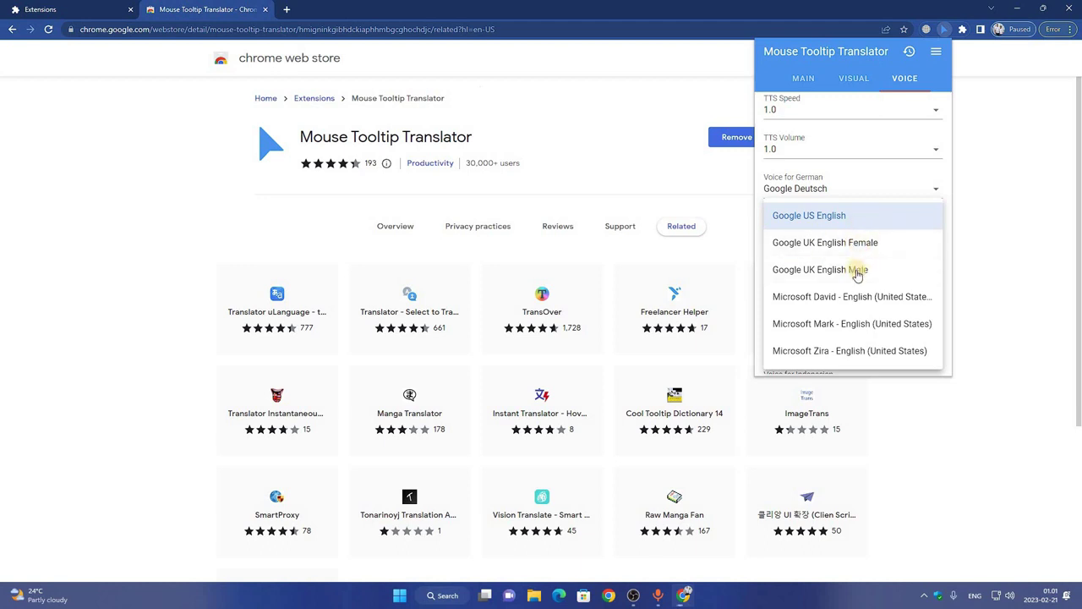
left_click(856, 269)
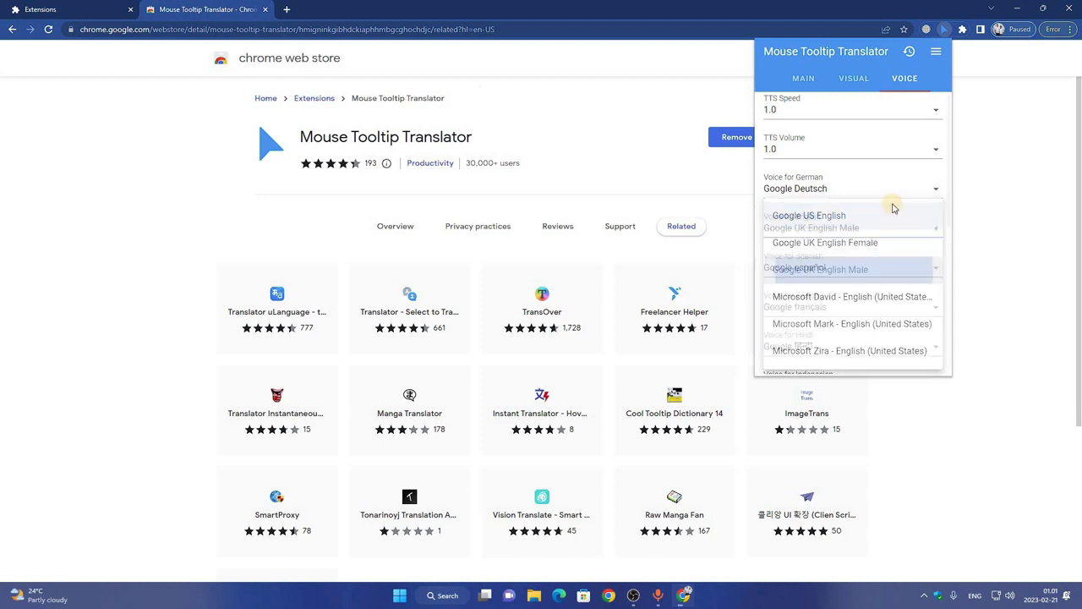
- Scroll the per-language voice list and close the translator settings panel
scroll(900, 222, "down", 3)
scroll(900, 224, "down", 2)
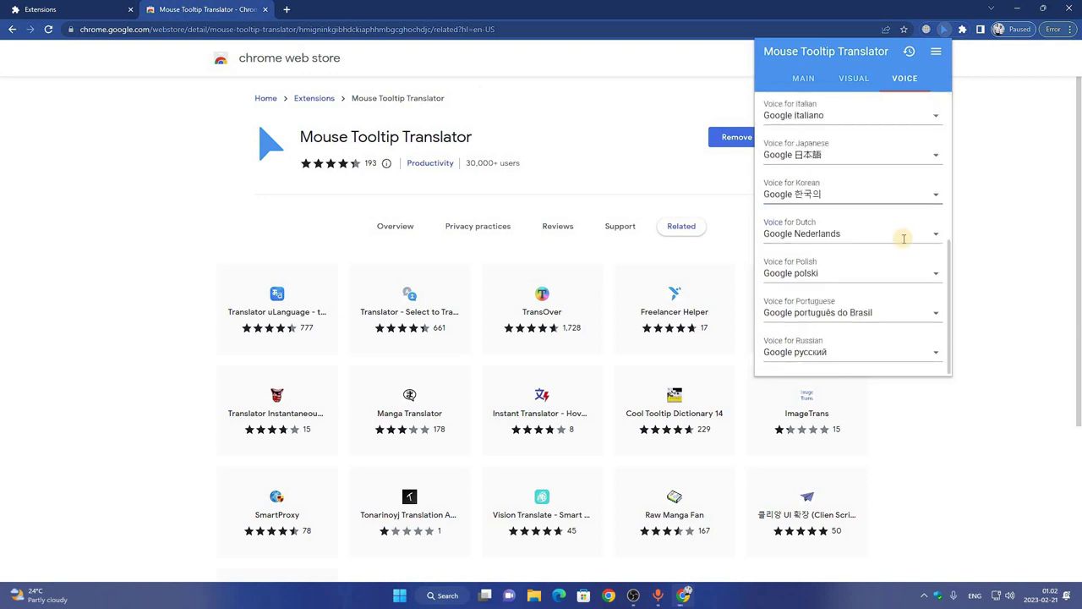
left_click(905, 77)
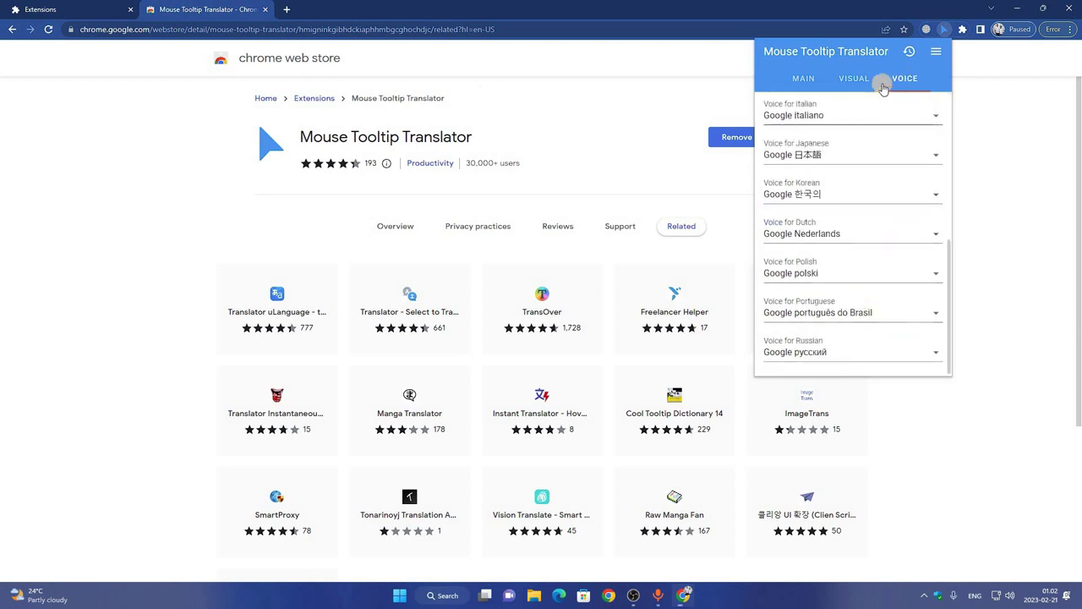
left_click(961, 98)
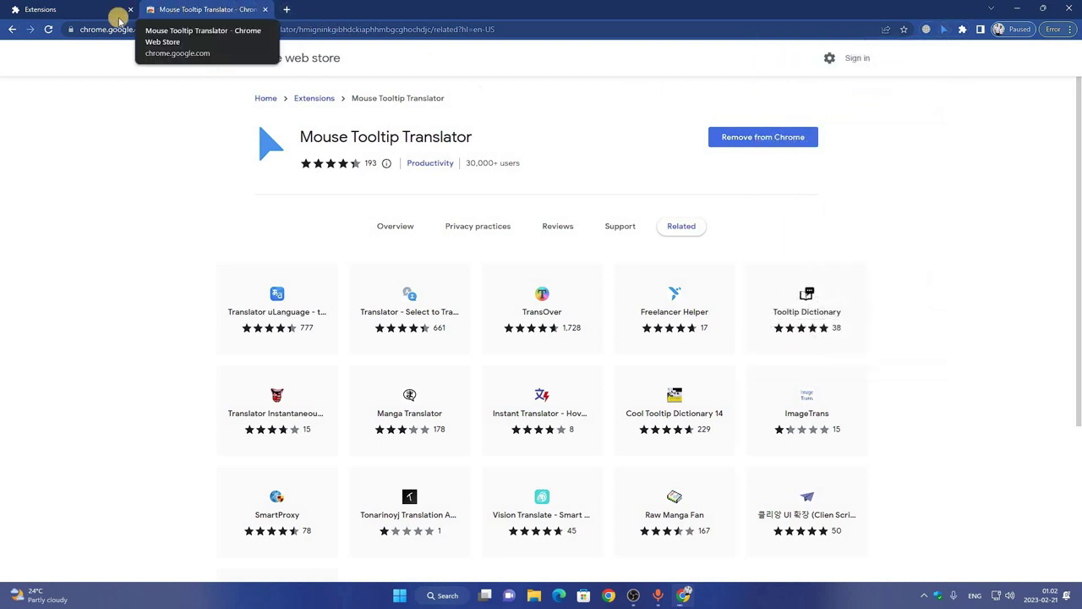
- Open a new tab and rerun the recent 'sl jayampathi' Google search
left_click(284, 9)
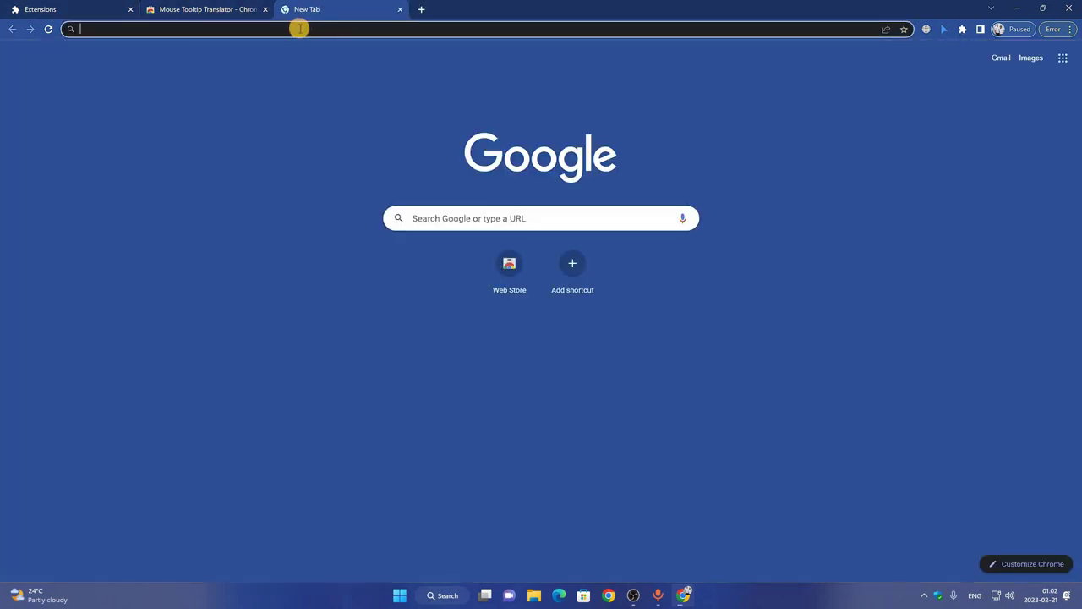
left_click(300, 29)
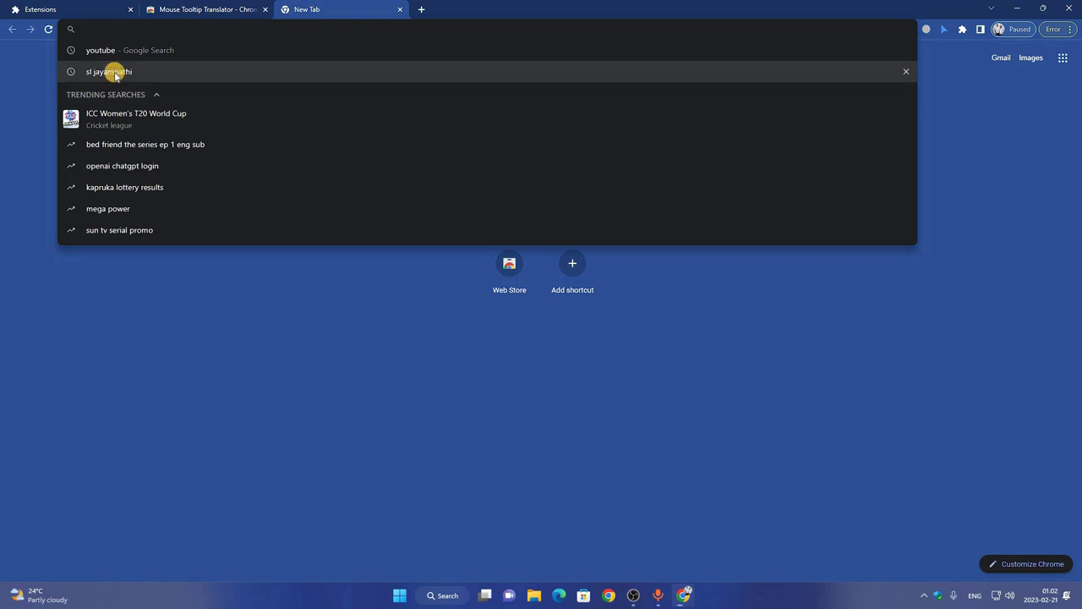
left_click(114, 72)
mouse_move(287, 575)
mouse_move(195, 559)
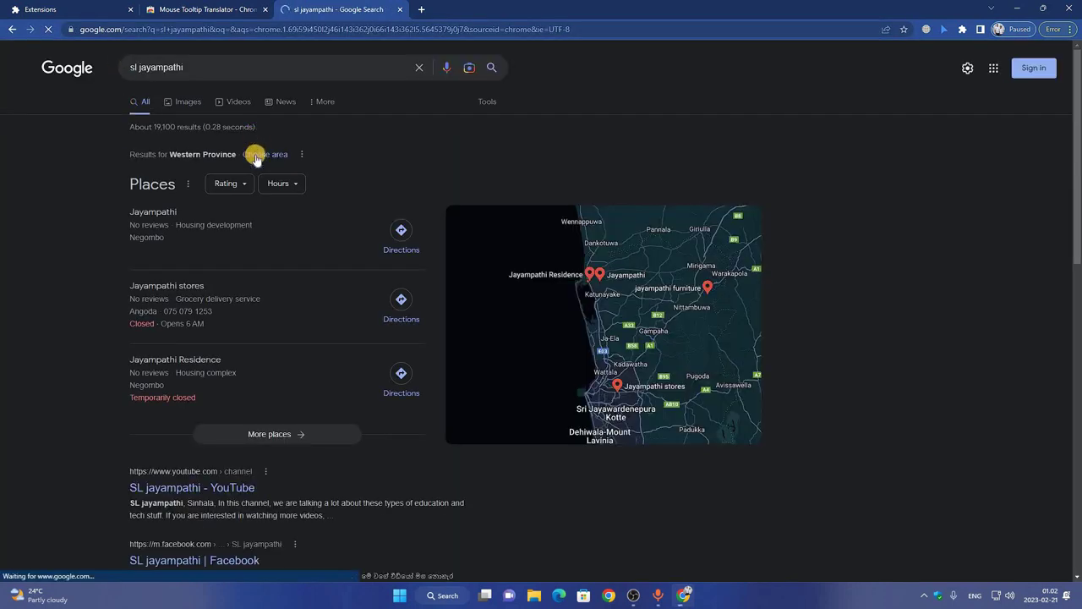
scroll(266, 203, "down", 3)
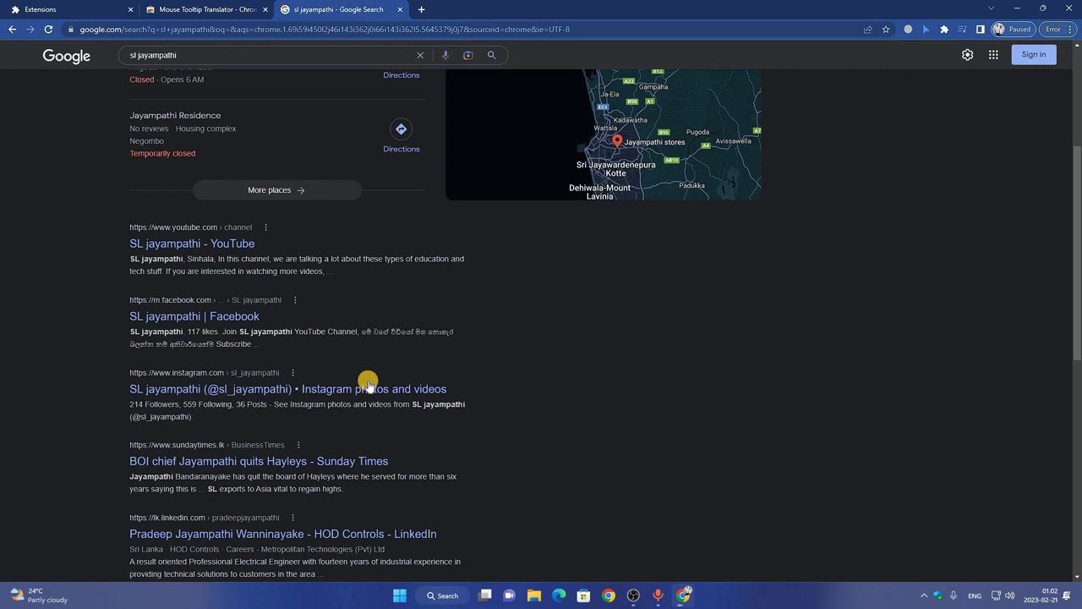
scroll(369, 386, "down", 3)
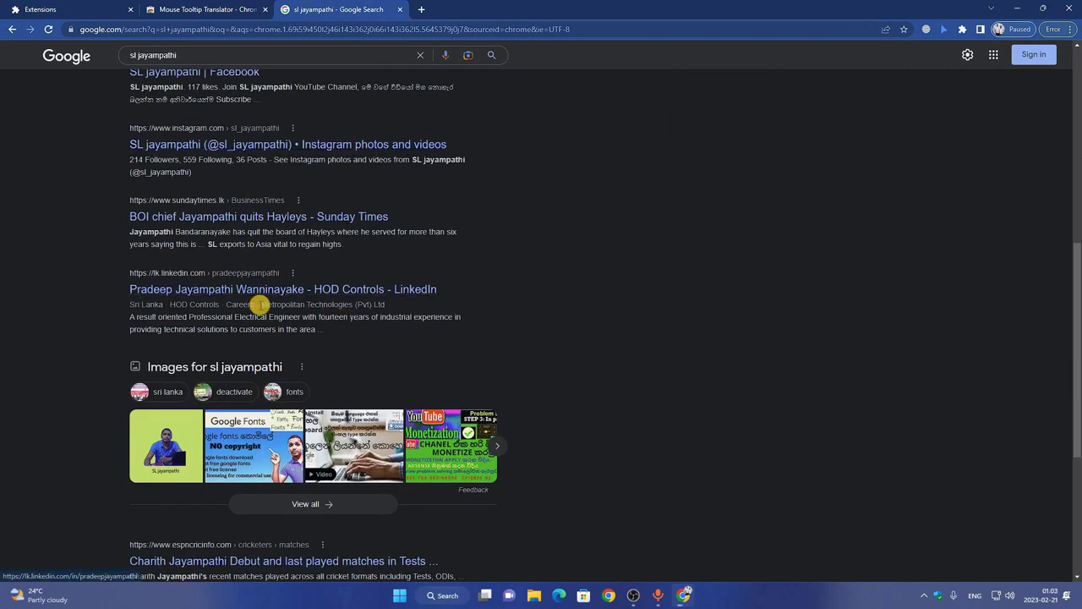
mouse_move(257, 304)
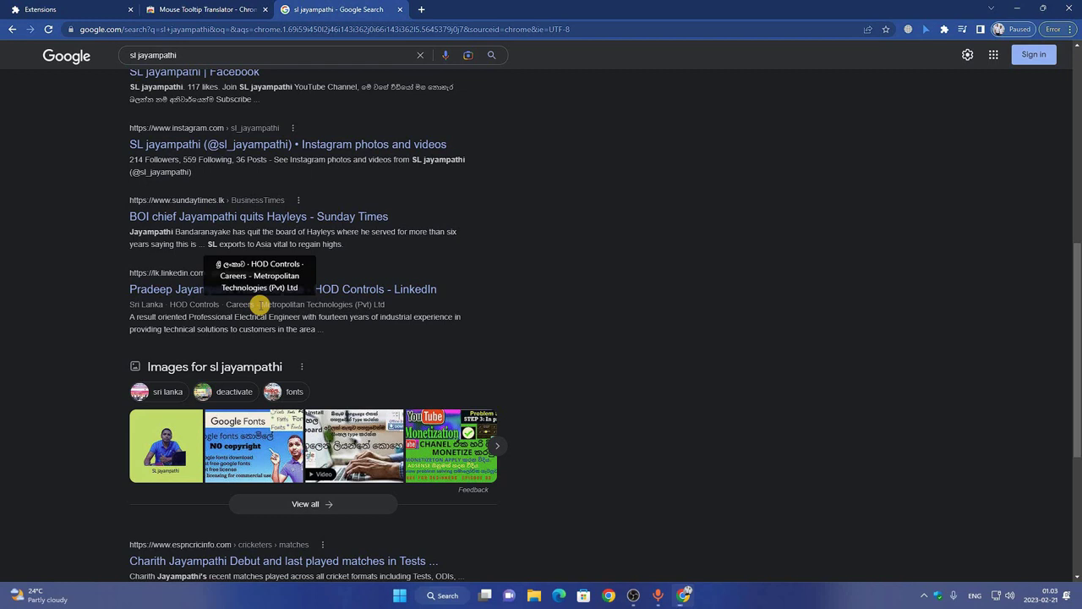
scroll(257, 306, "down", 3)
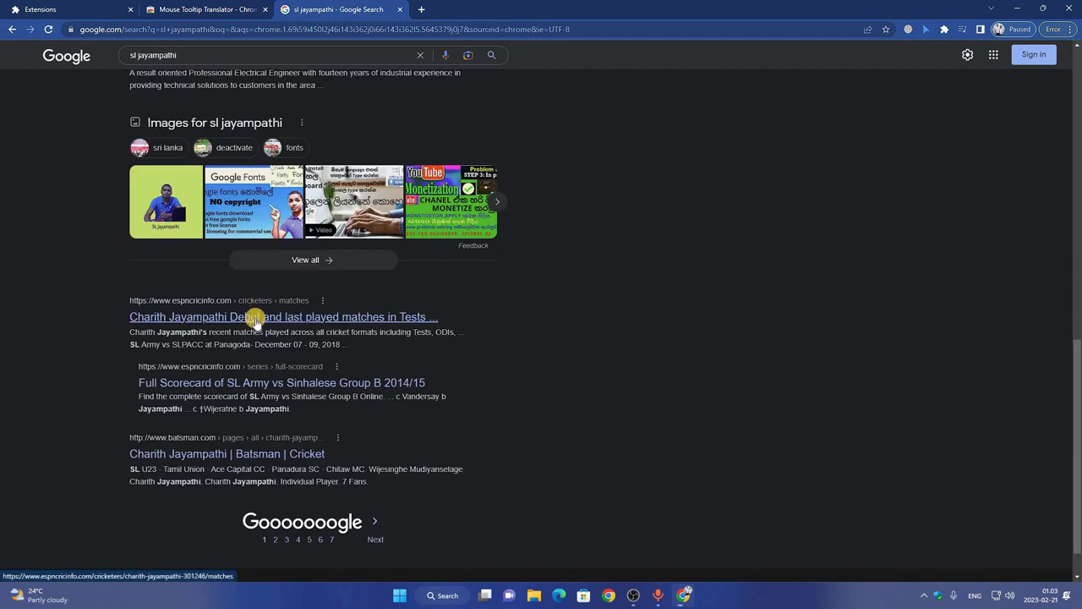
mouse_move(256, 561)
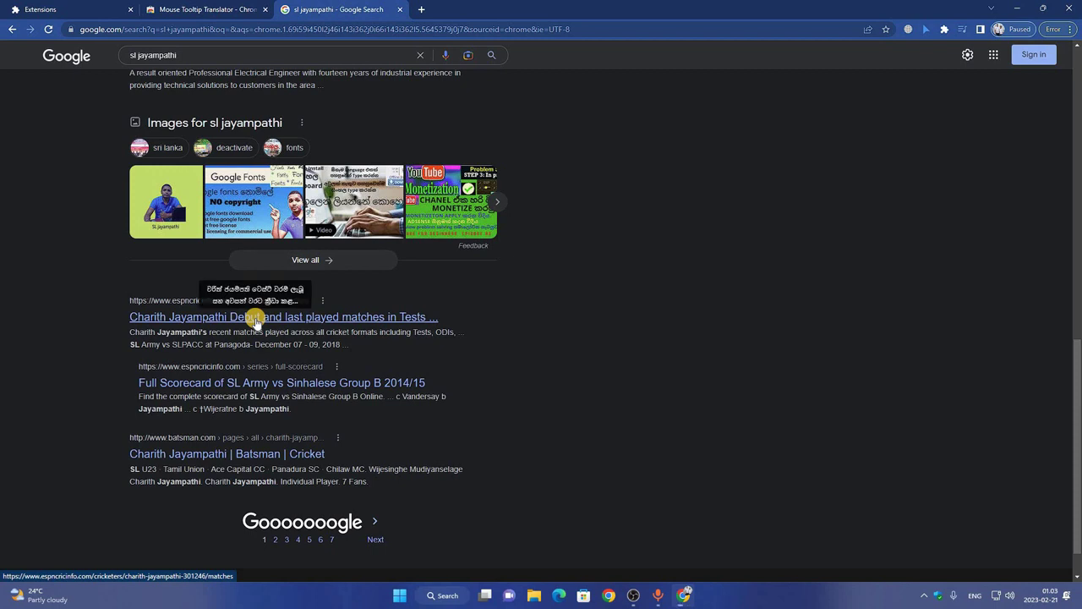
mouse_move(284, 317)
scroll(285, 414, "down", 1)
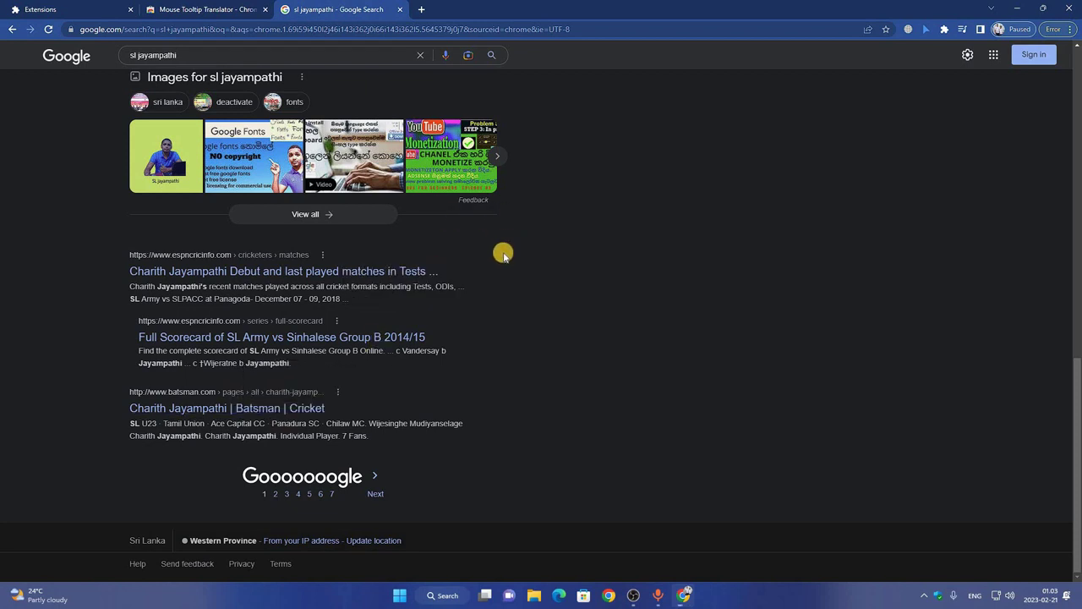
scroll(499, 253, "up", 5)
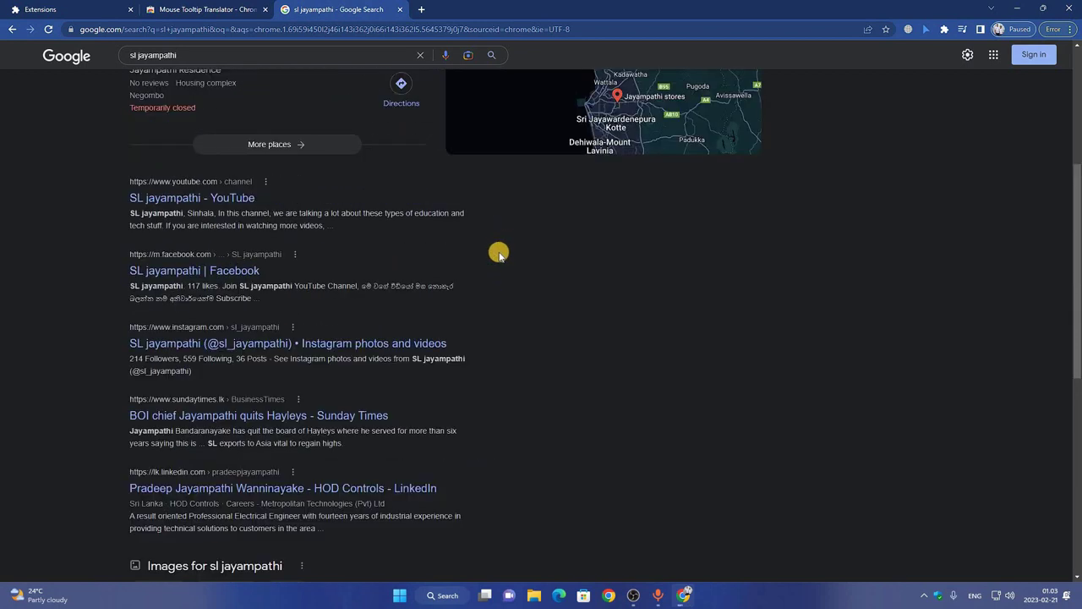